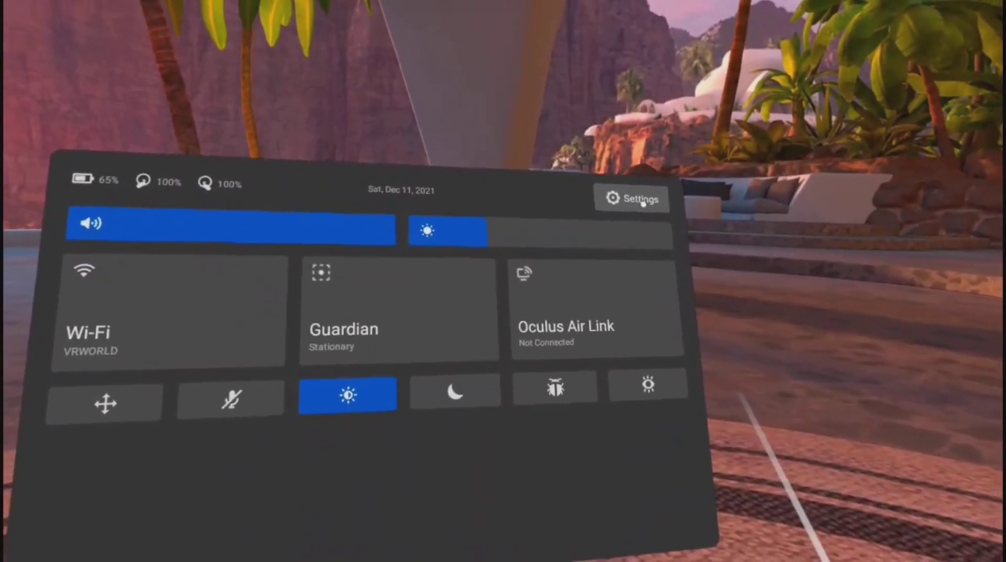
# Go through the headset's settings and relaunch the Browser on the Reddit copy-paste thread.
pyautogui.click(589, 223)
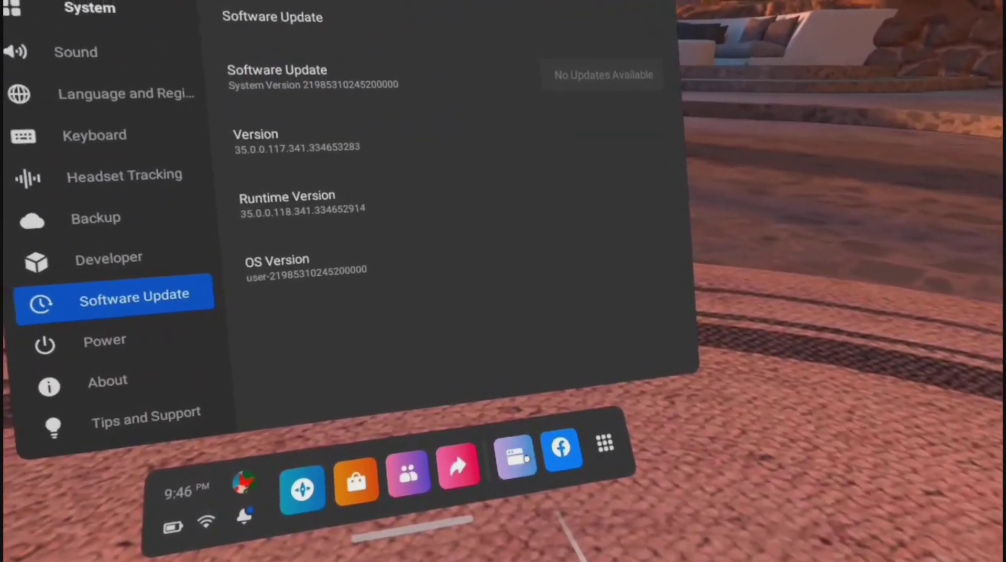
pyautogui.click(515, 457)
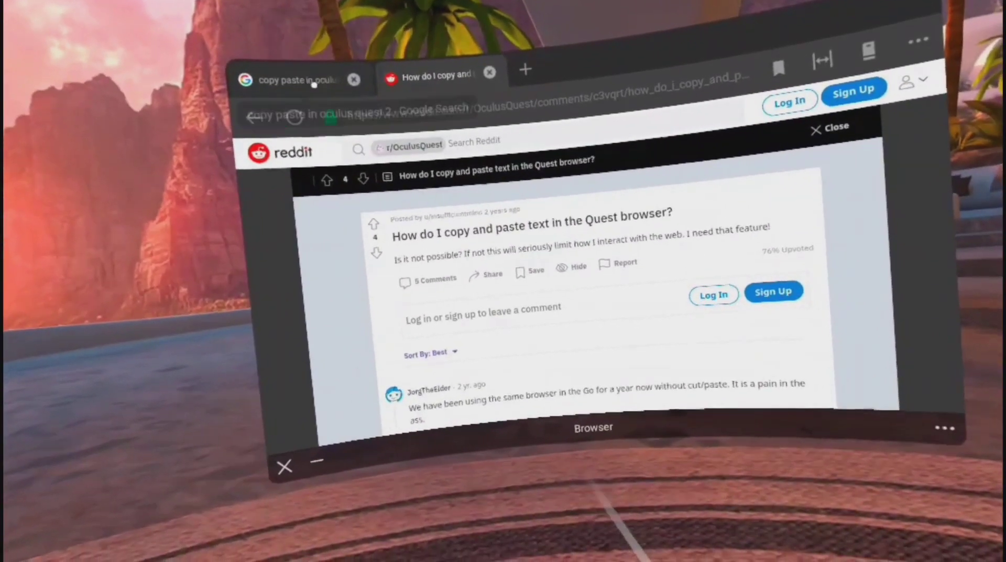
pyautogui.click(314, 85)
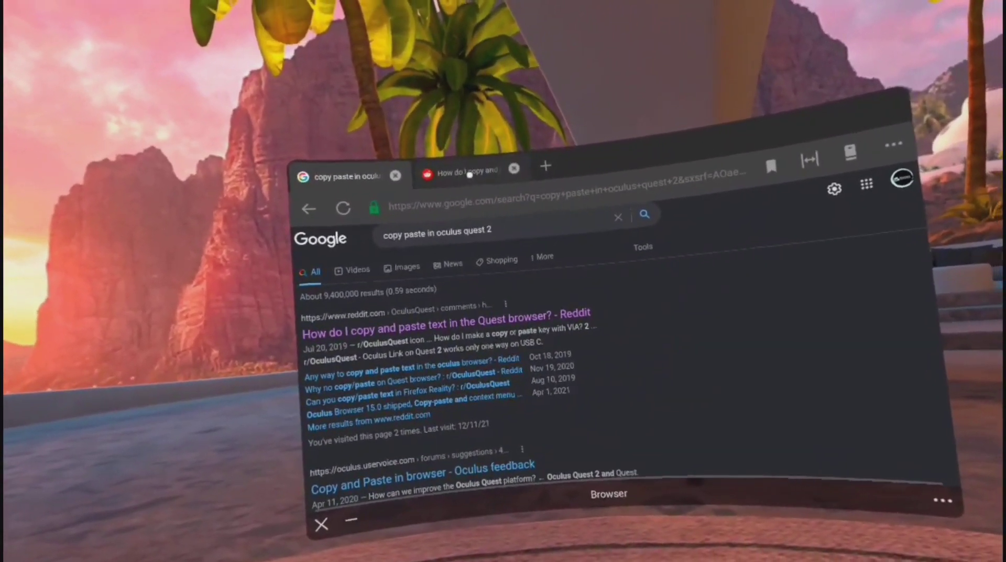
pyautogui.click(484, 174)
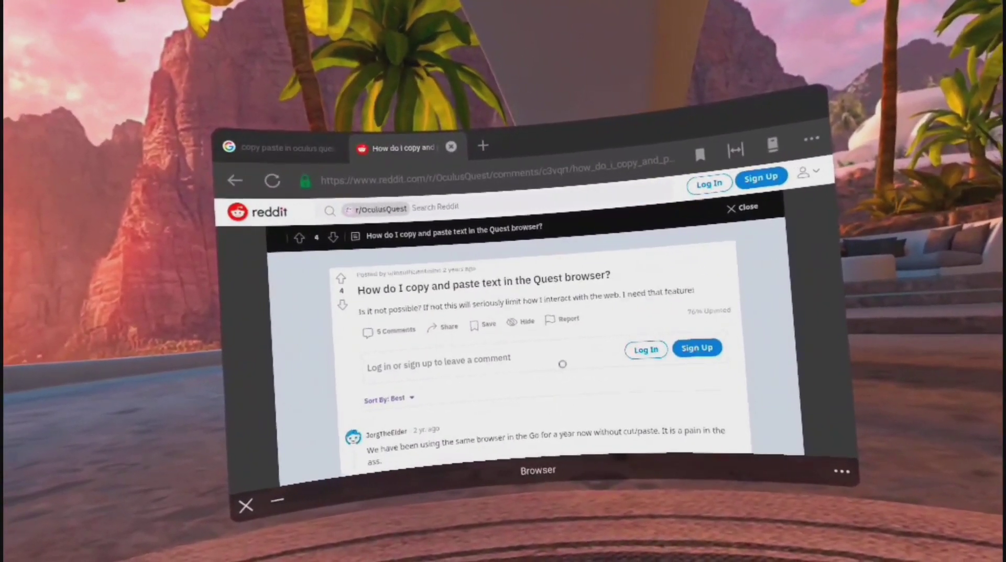
pyautogui.scroll(-3, 540, 358)
pyautogui.scroll(-1, 559, 365)
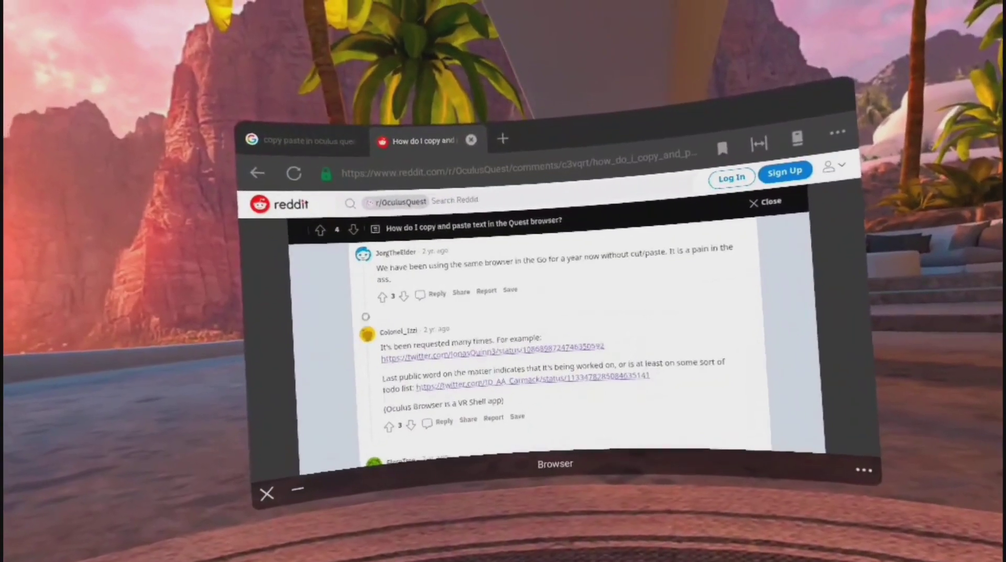
pyautogui.scroll(4, 476, 347)
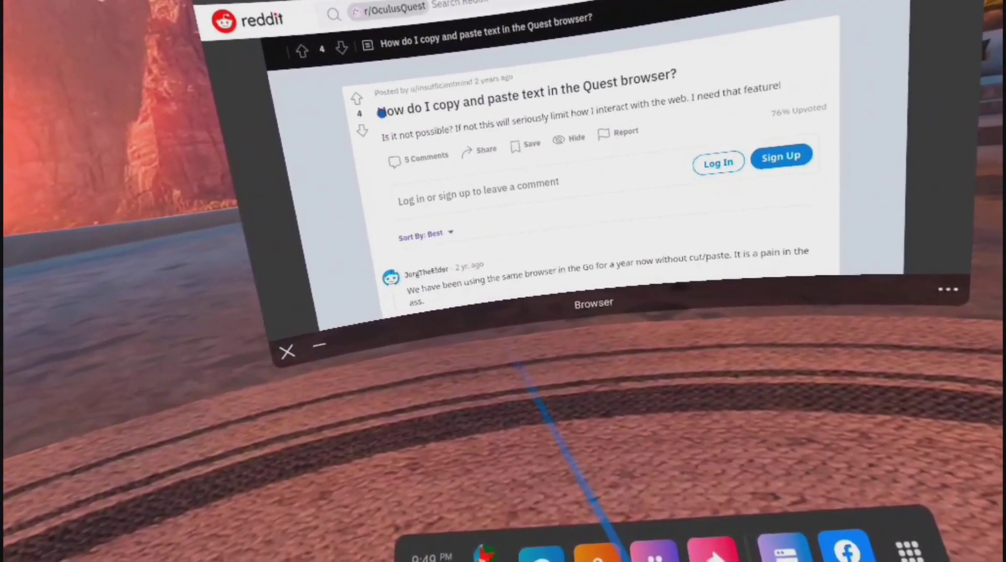
# Select and copy just the Reddit post title, then start a new browser tab.
pyautogui.moveTo(381, 113); pyautogui.dragTo(557, 105)
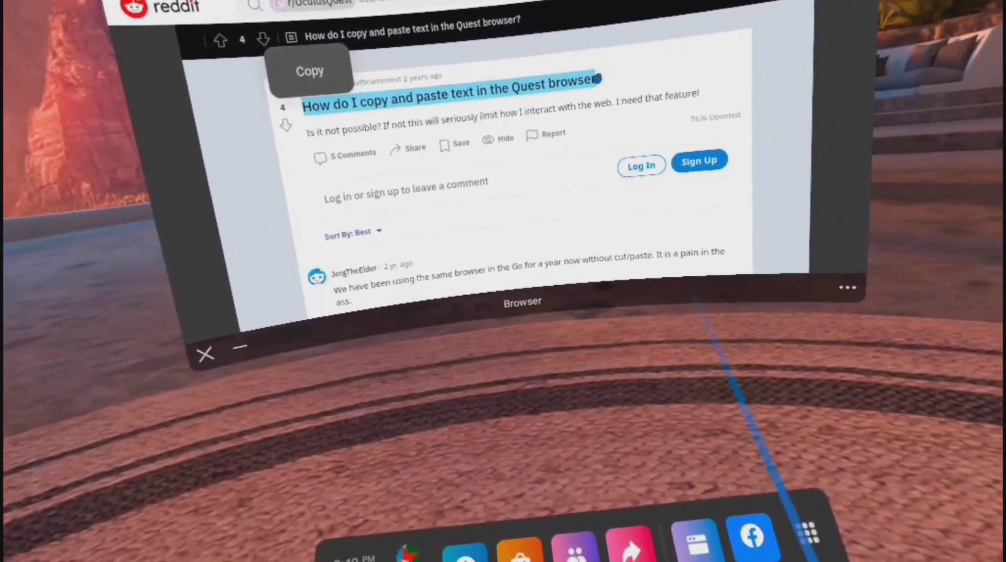
pyautogui.moveTo(598, 79); pyautogui.dragTo(592, 78)
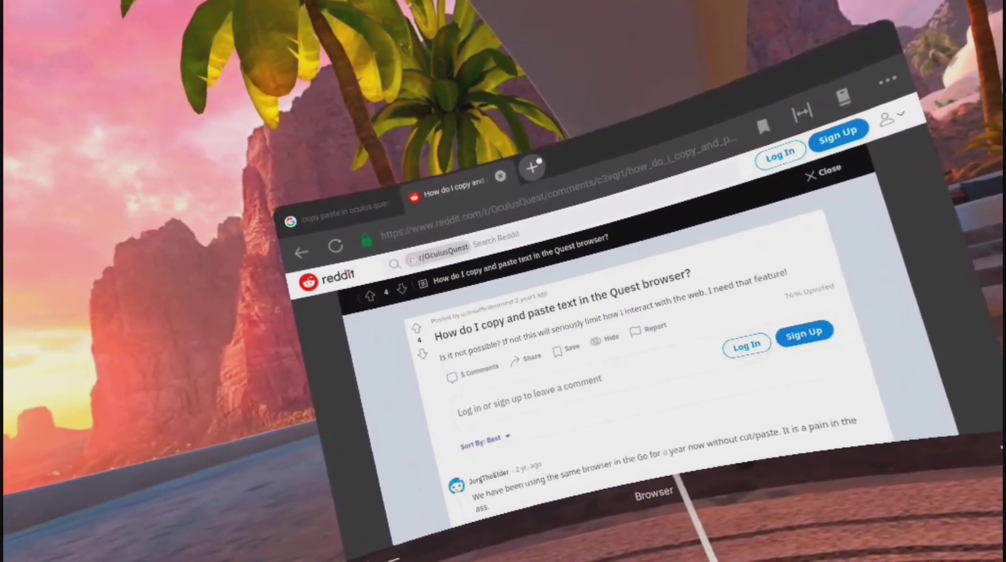
pyautogui.click(536, 159)
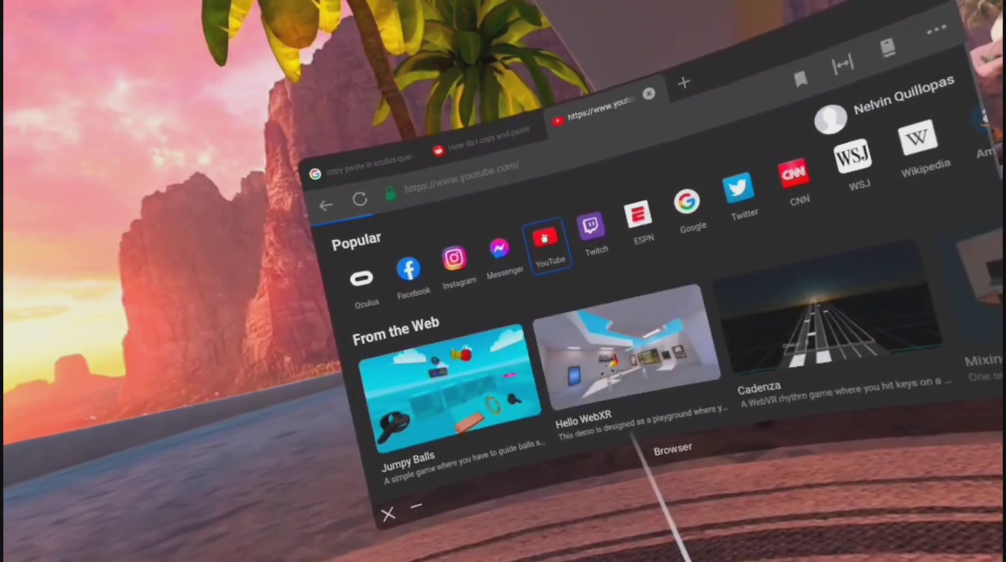
# Load YouTube's home page from the Popular tiles on the New Tab page.
pyautogui.click(545, 239)
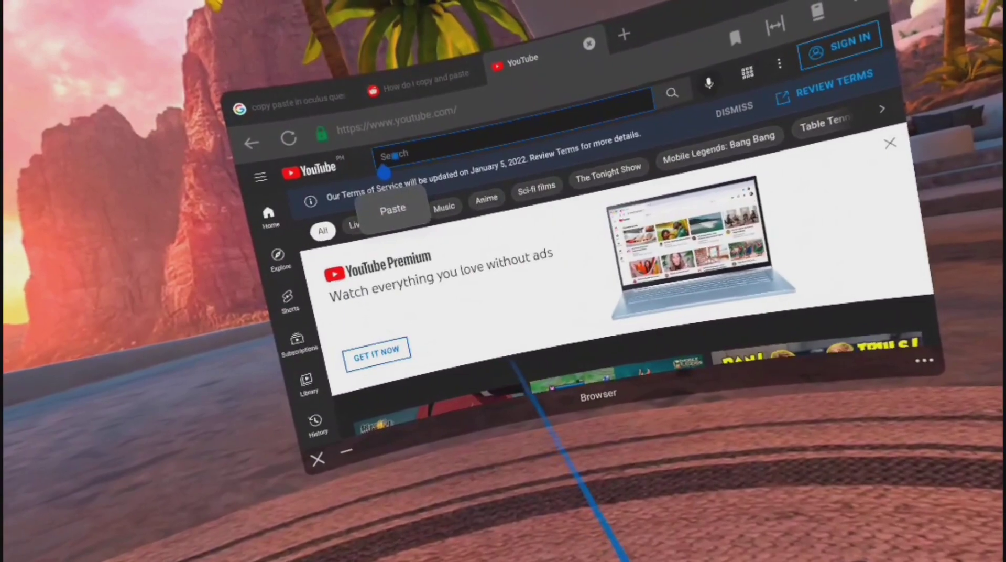
# Paste 'How do I copy and paste text in the Quest browser' into YouTube's search box.
pyautogui.scroll(-5, 516, 352)
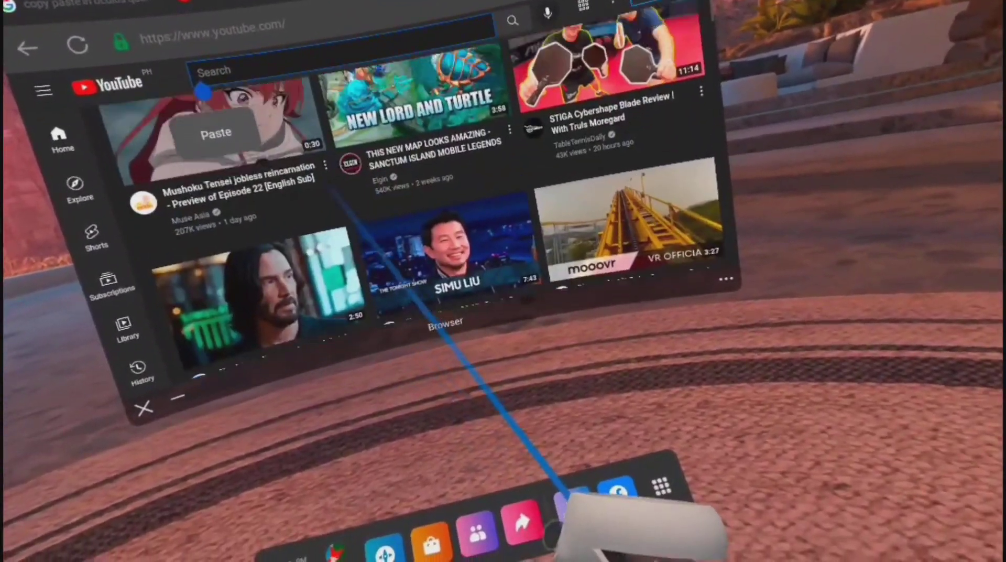
pyautogui.scroll(5, 471, 352)
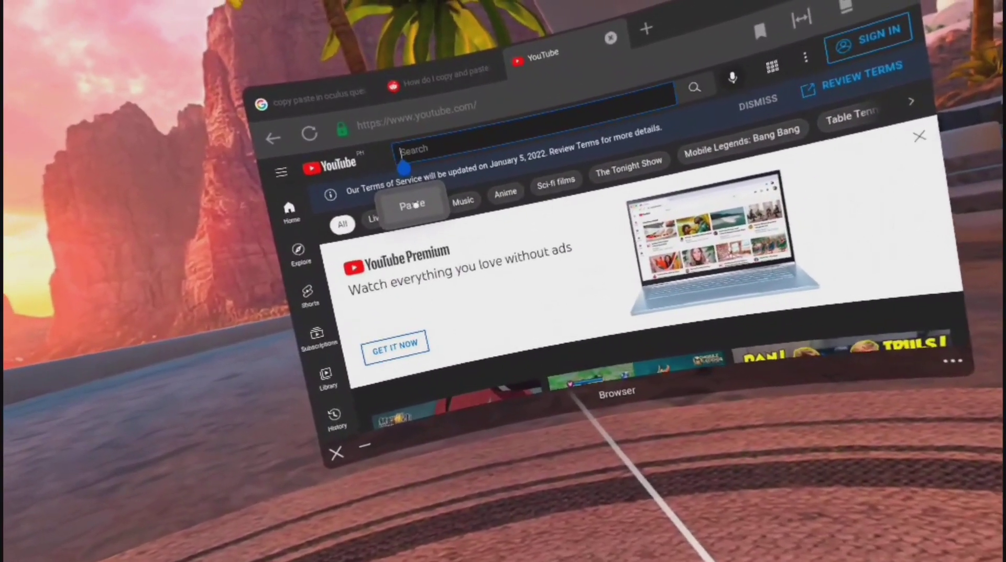
pyautogui.click(415, 206)
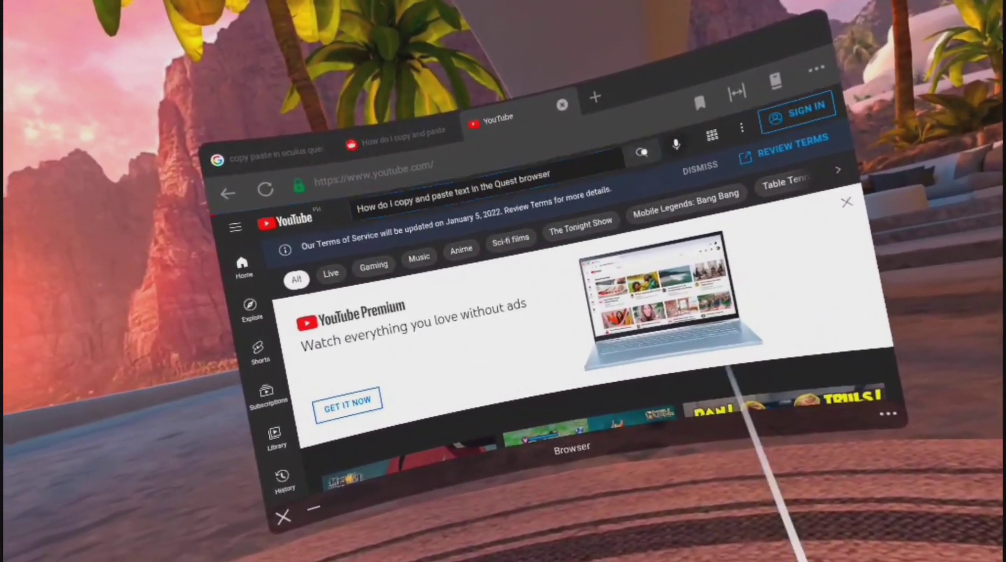
# Submit the YouTube search for the pasted Reddit title using the magnifier button.
pyautogui.click(642, 152)
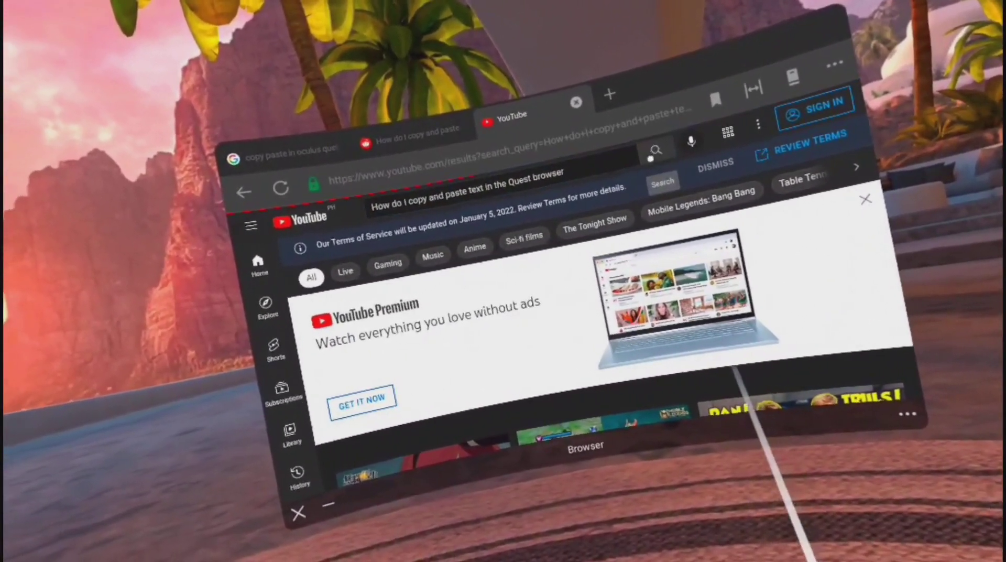